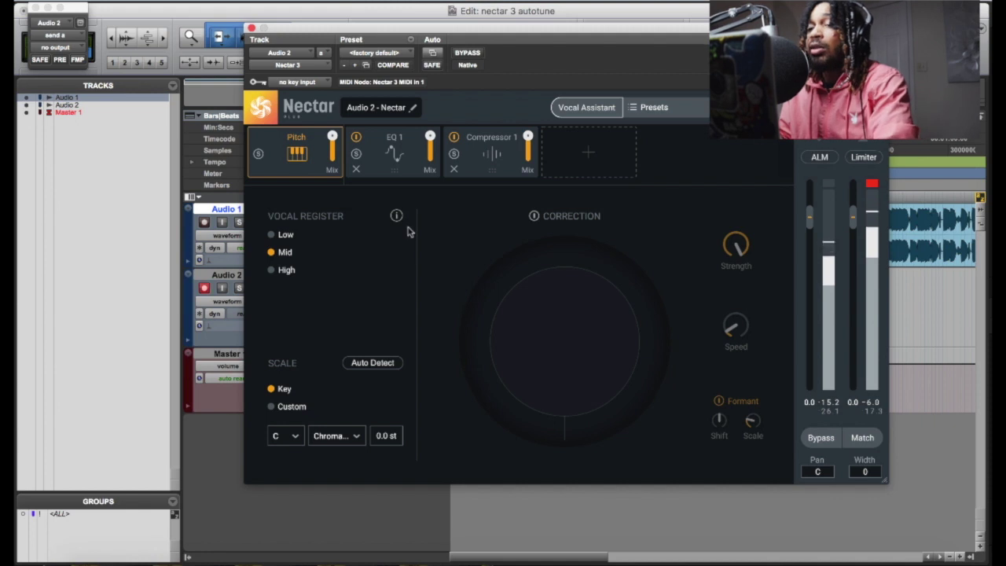
# Step: Move the Nectar 3 window clear of the tracks and set the Pitch module's scale to B Minor
pyautogui.moveTo(423, 36); pyautogui.dragTo(662, 83)
pyautogui.moveTo(604, 114); pyautogui.dragTo(512, 132)
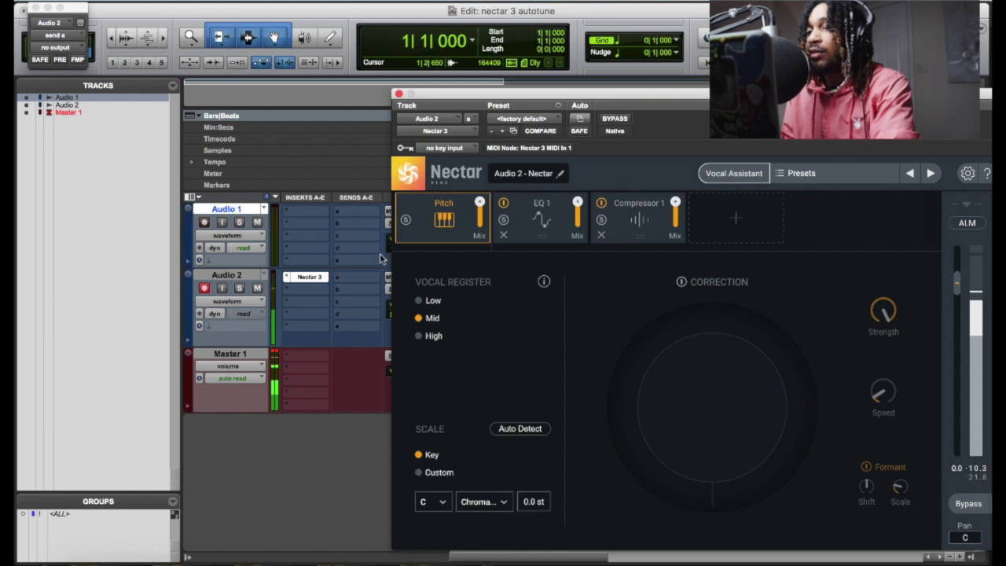
pyautogui.moveTo(576, 96); pyautogui.dragTo(471, 62)
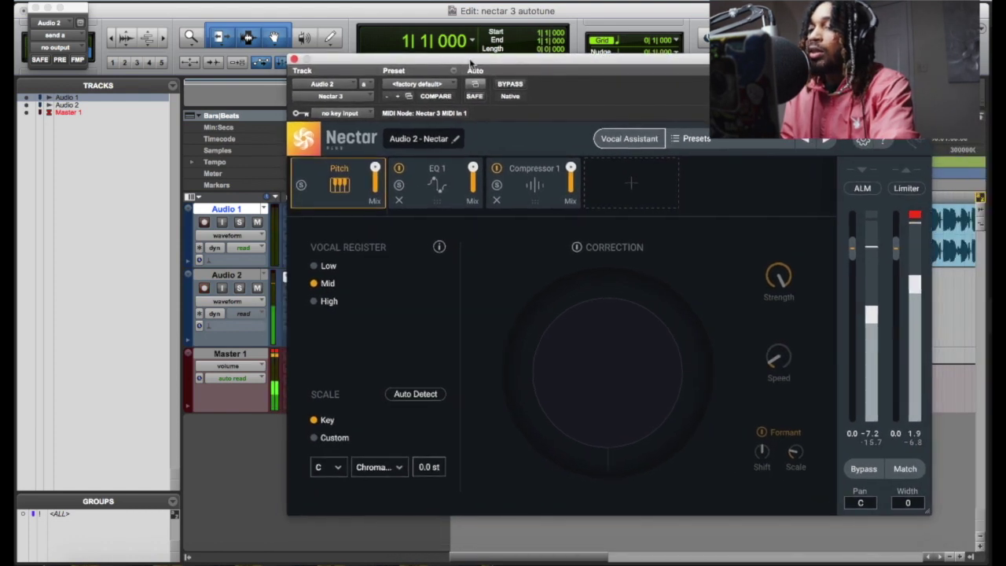
pyautogui.click(329, 468)
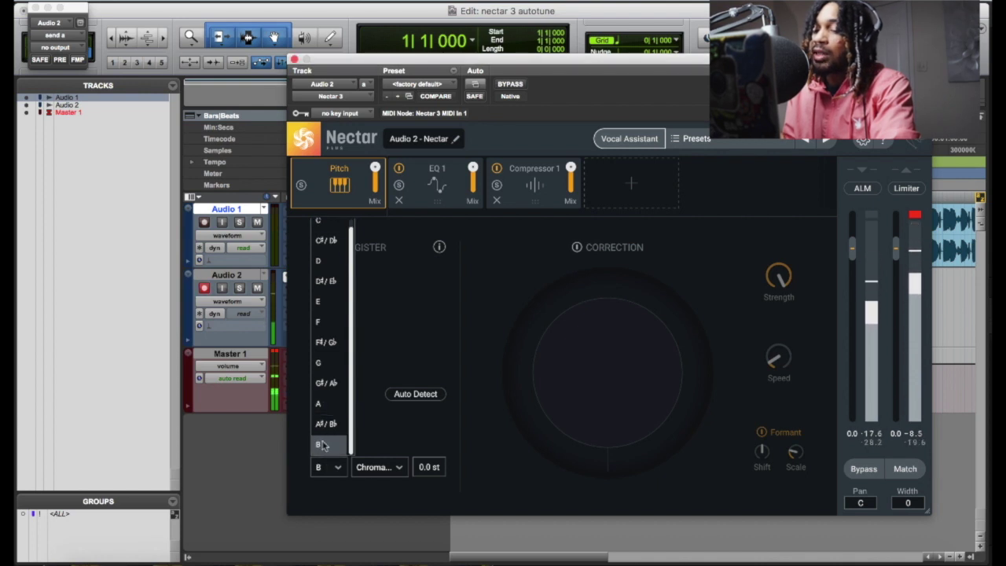
pyautogui.click(322, 445)
pyautogui.click(374, 469)
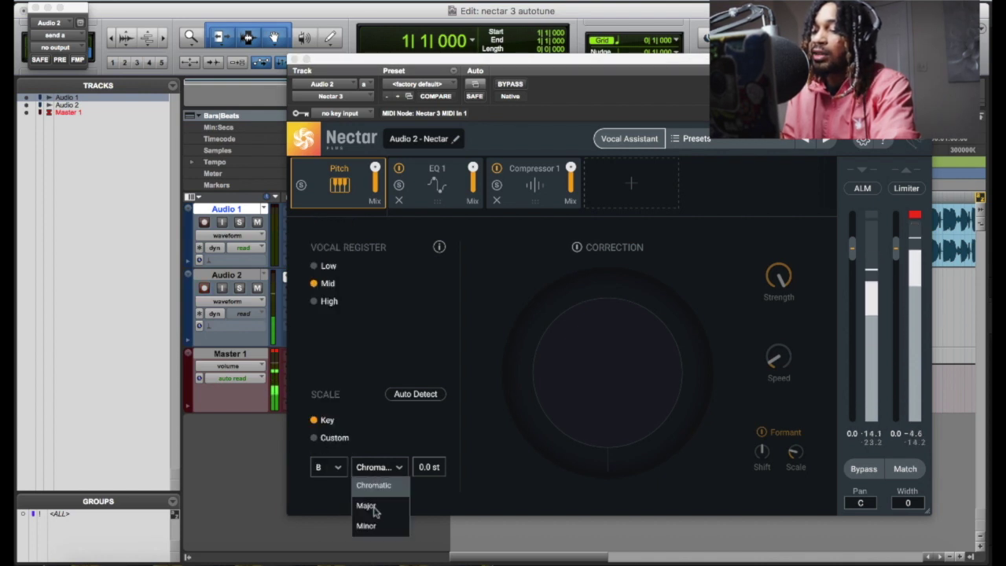
pyautogui.click(375, 526)
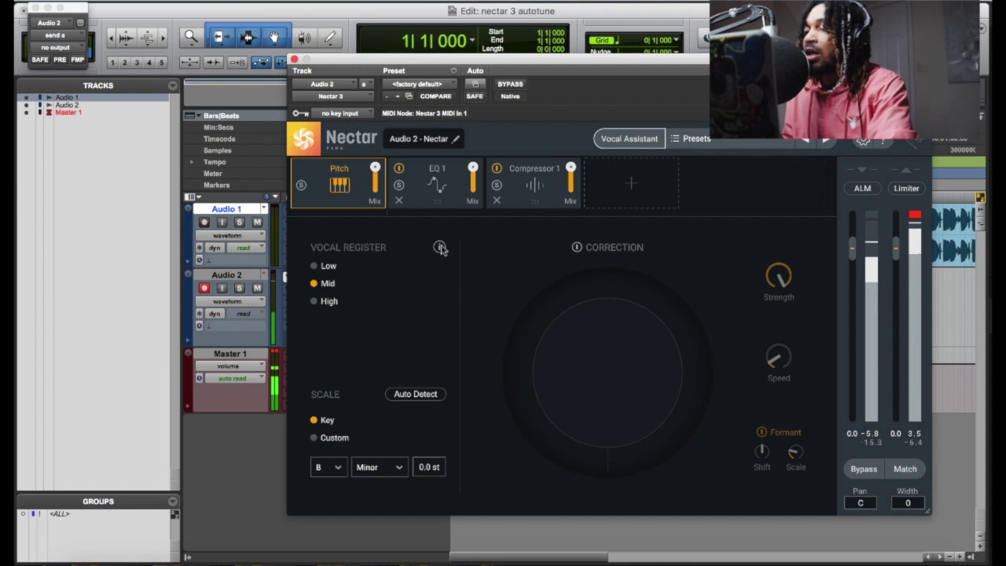
# Step: Enable pitch correction in the Pitch module and set its speed to 0.00 ms
pyautogui.click(577, 247)
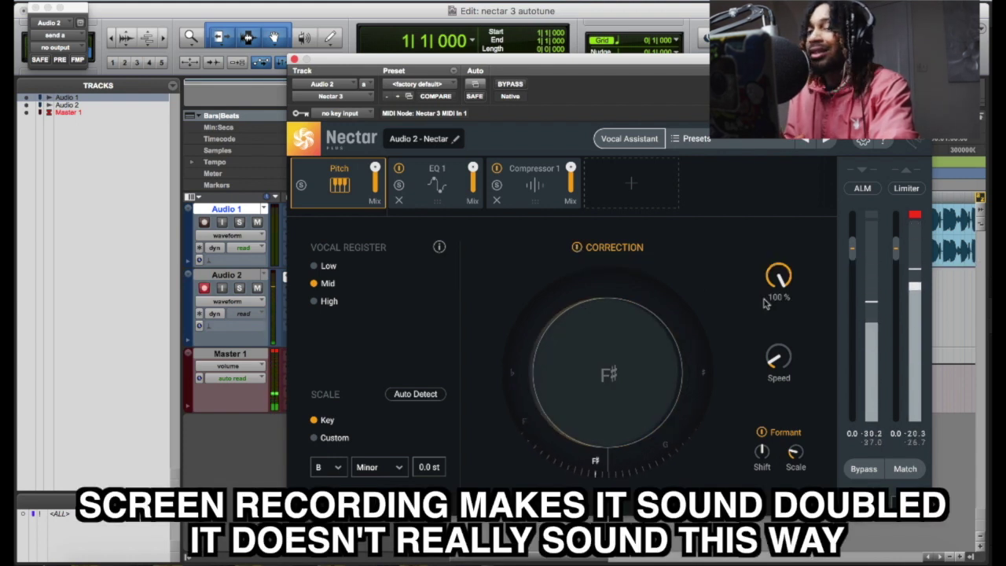
pyautogui.moveTo(776, 358)
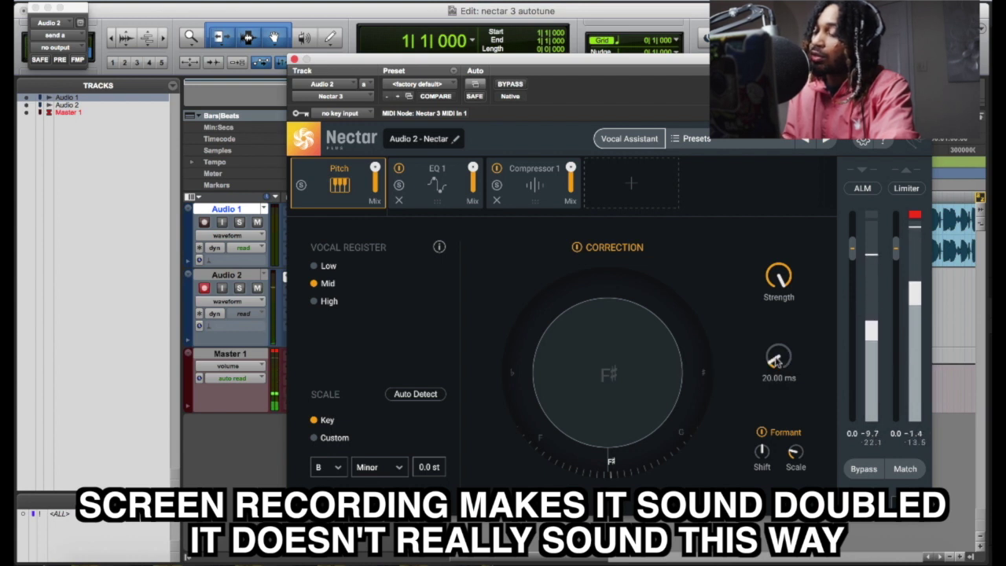
pyautogui.moveTo(776, 359); pyautogui.dragTo(797, 415)
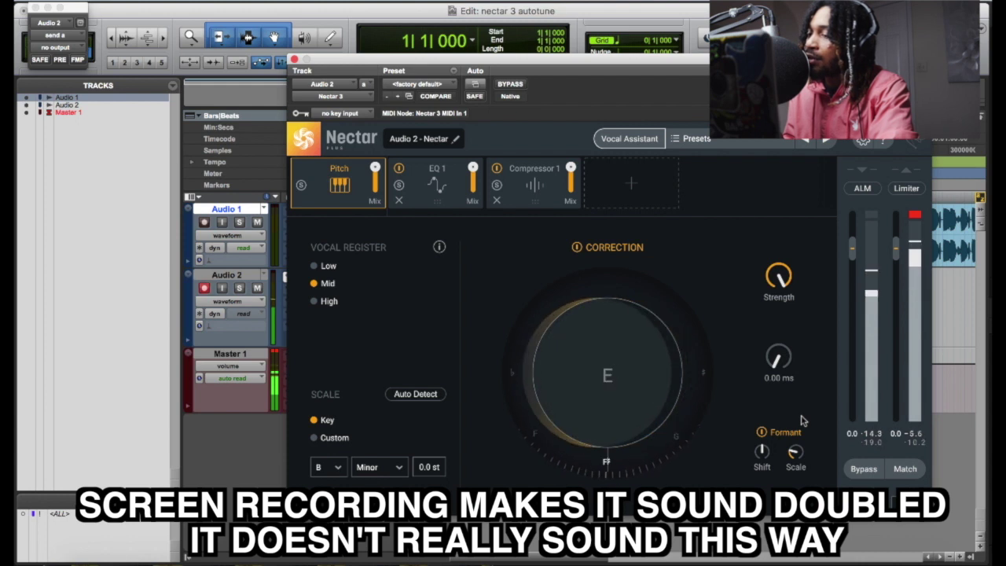
# Step: Add a send on Audio 2 to a new track named reverb carrying the D-Verb effect
pyautogui.click(632, 185)
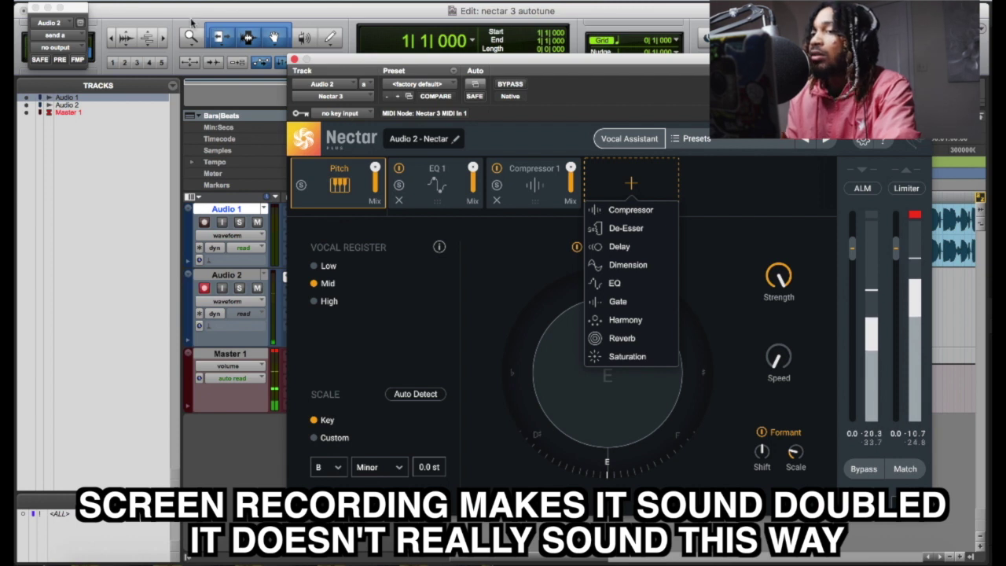
pyautogui.click(293, 60)
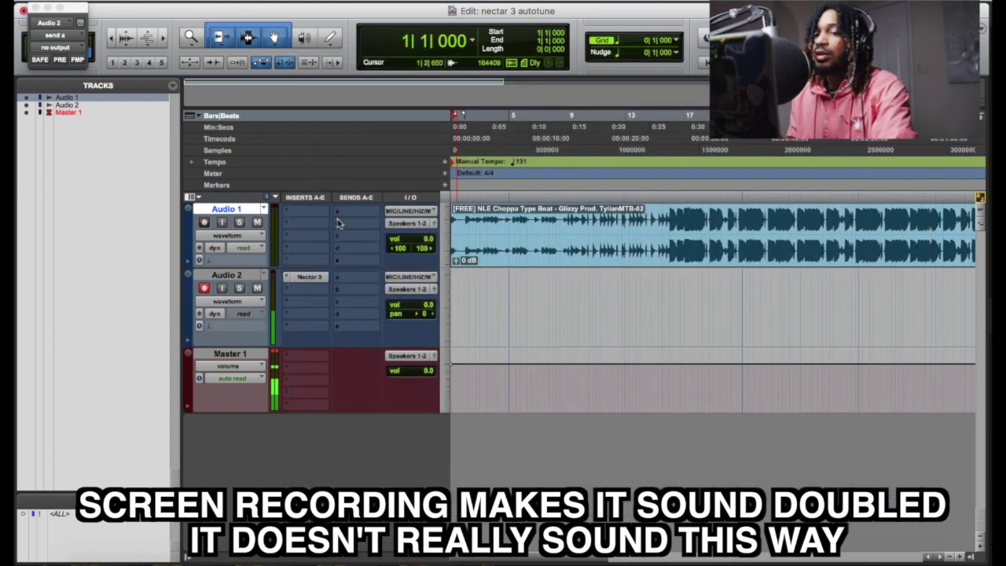
pyautogui.click(364, 284)
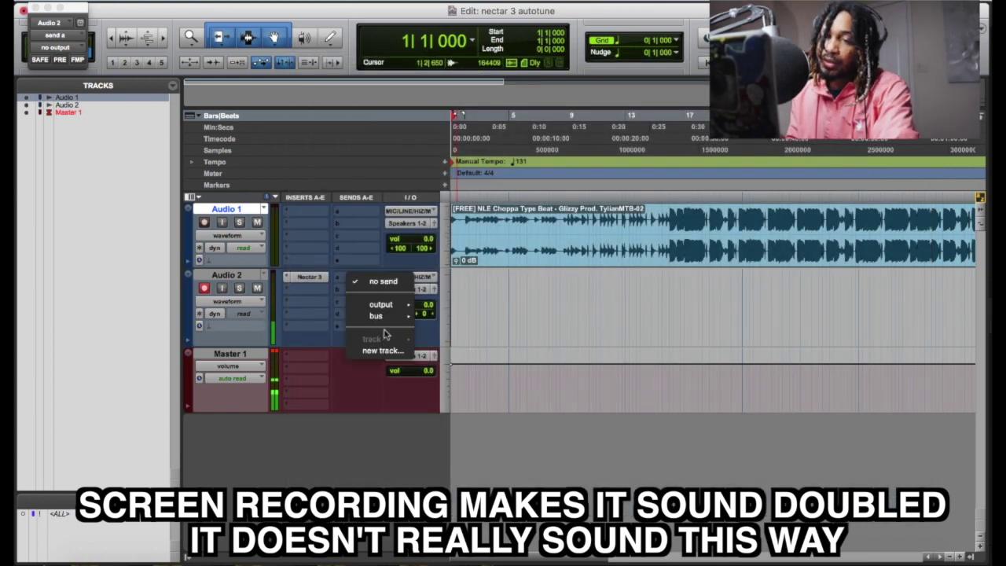
pyautogui.click(384, 355)
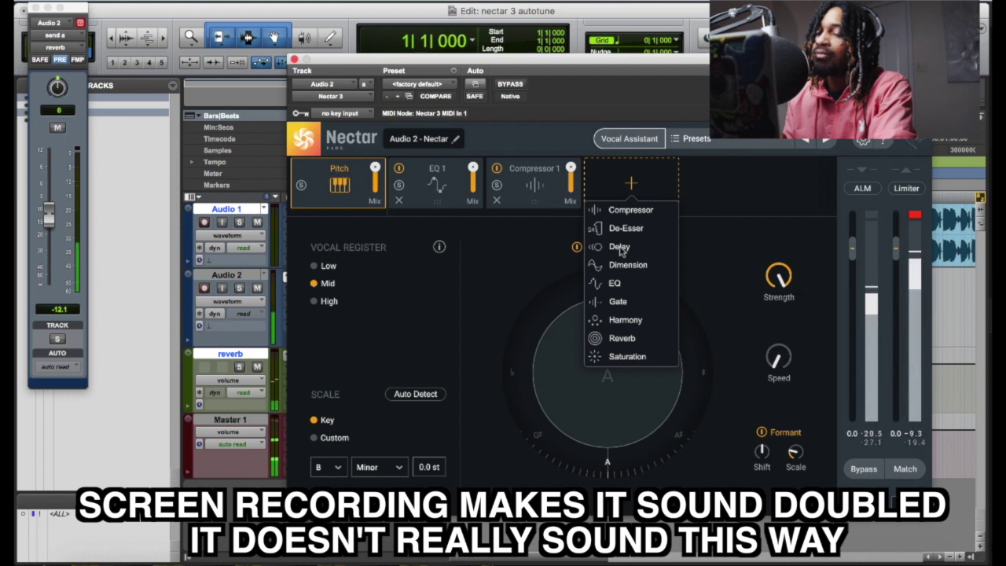
# Step: Add a Delay module to the Nectar 3 chain, set its feedback to 5% and lower its mix
pyautogui.click(620, 248)
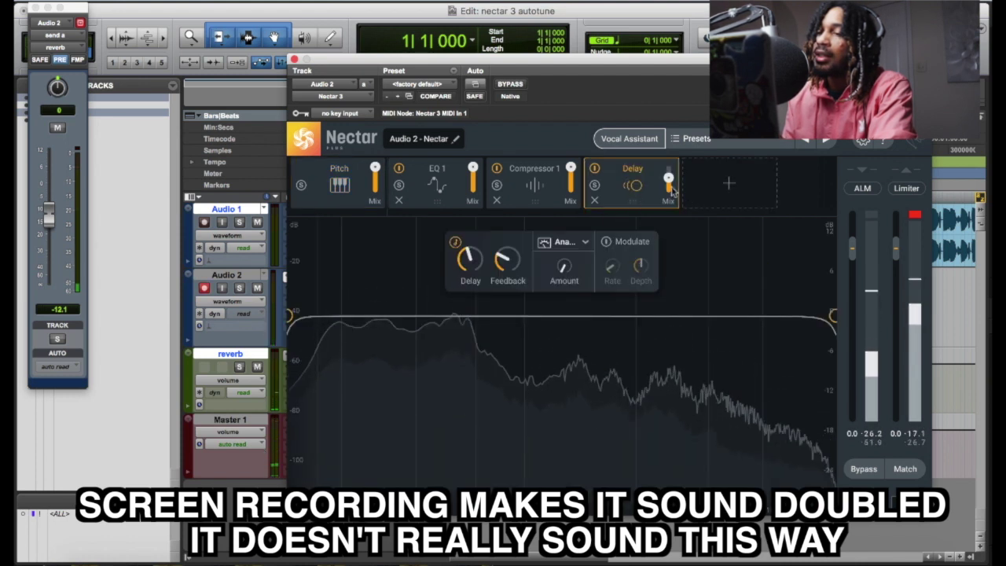
pyautogui.moveTo(507, 261); pyautogui.dragTo(512, 308)
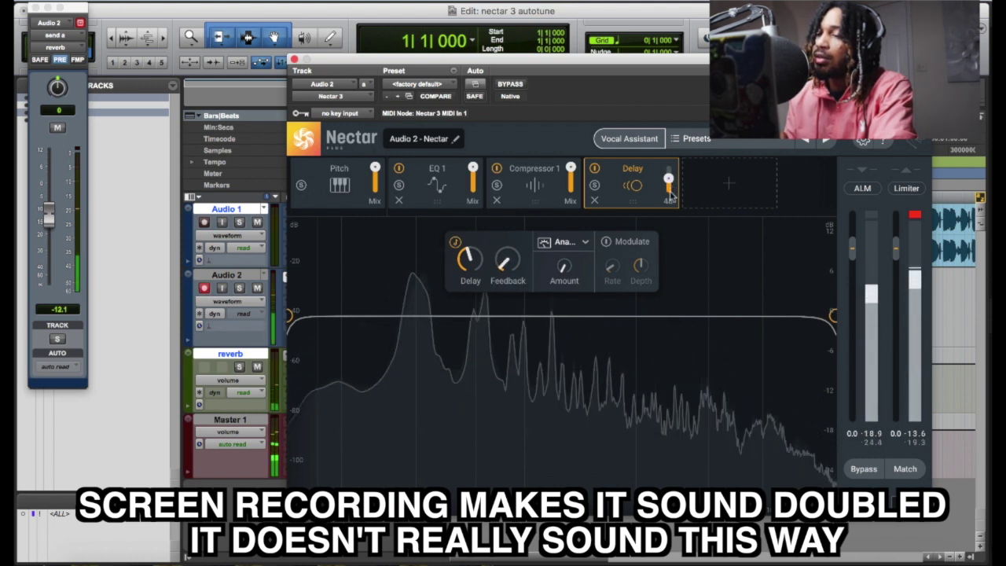
pyautogui.moveTo(668, 180); pyautogui.dragTo(669, 202)
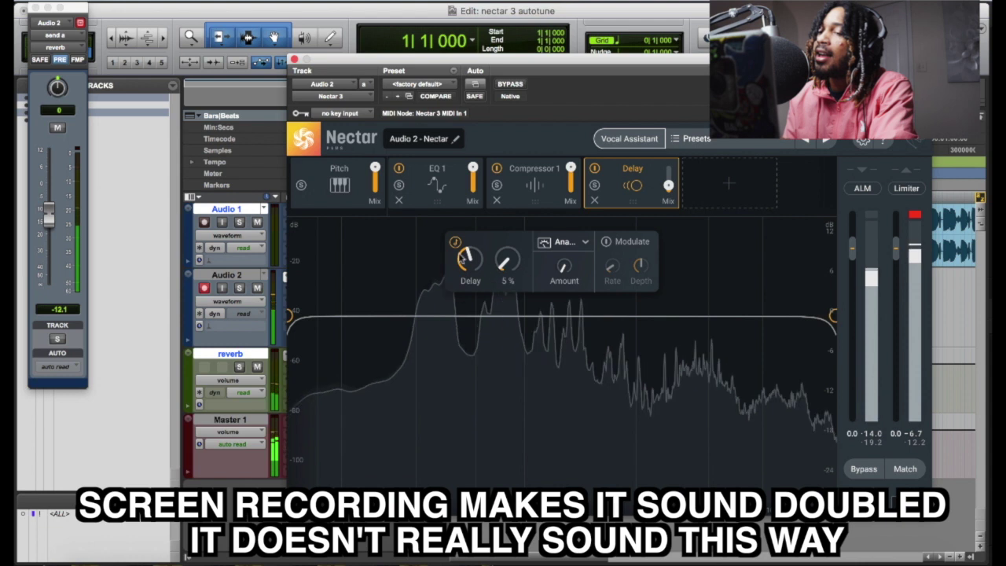
pyautogui.moveTo(468, 260)
pyautogui.moveTo(668, 189)
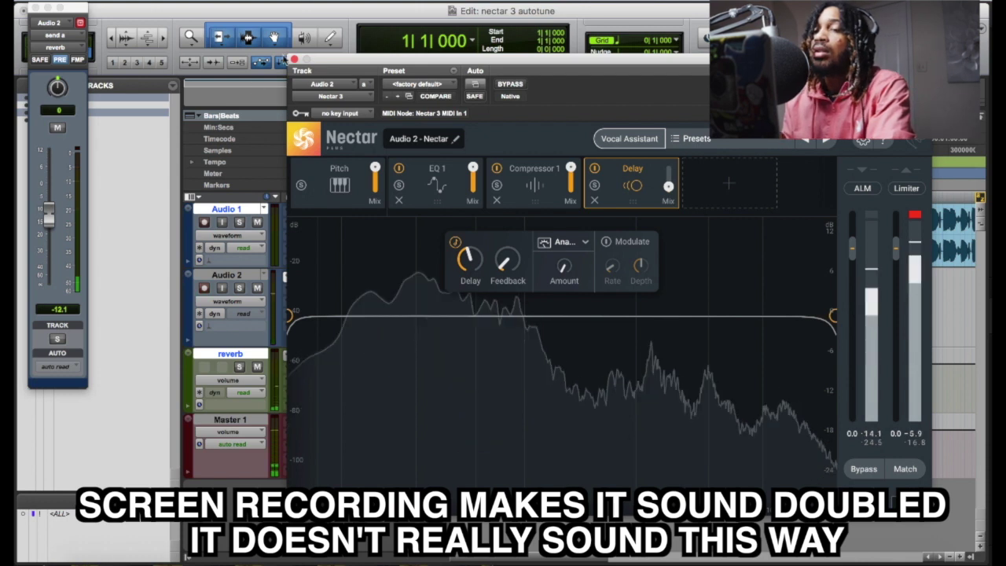
# Step: Try a pitch correction strength of 88%, restore it to 100%, and re-enable the bypassed Delay module
pyautogui.click(343, 185)
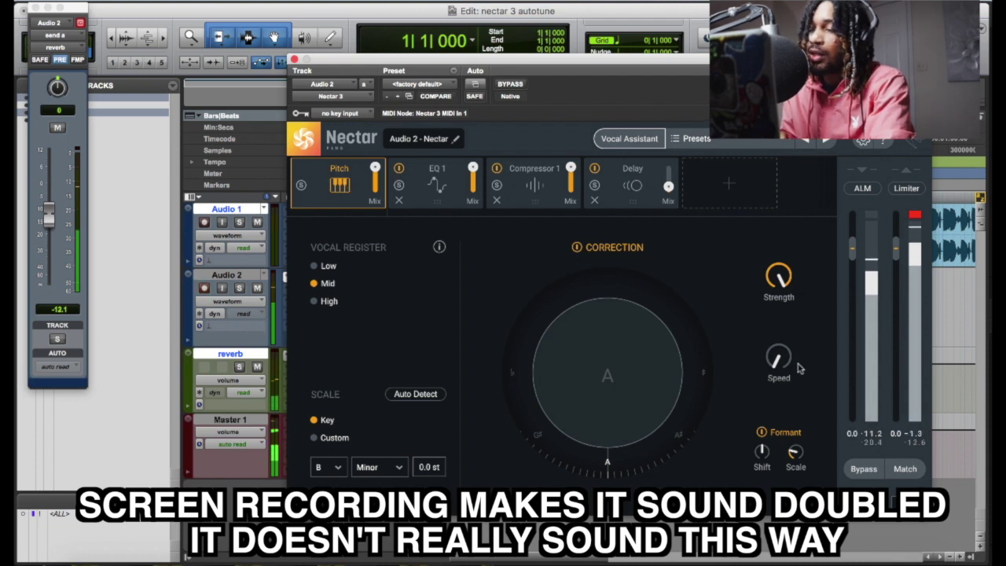
pyautogui.moveTo(787, 382)
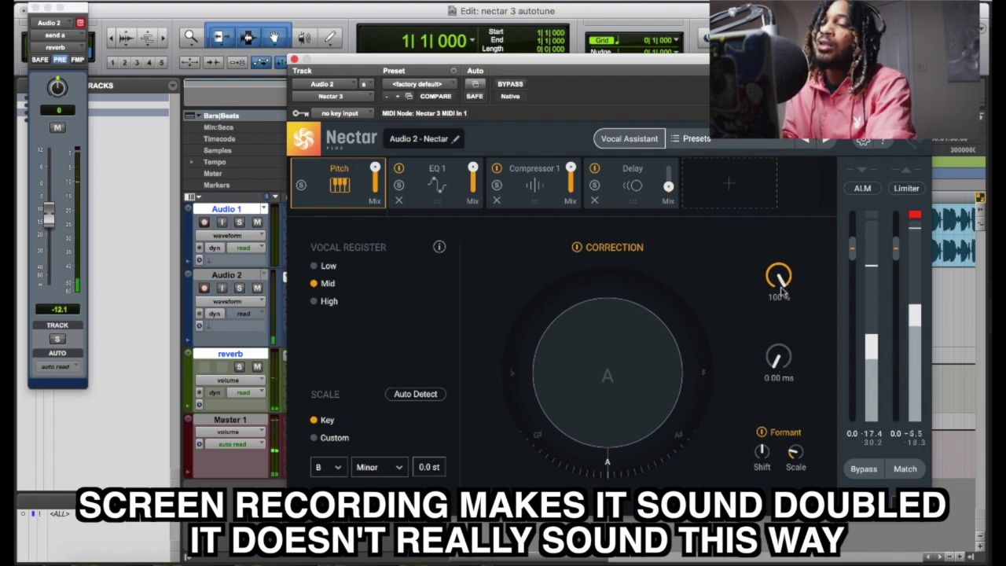
pyautogui.moveTo(782, 301)
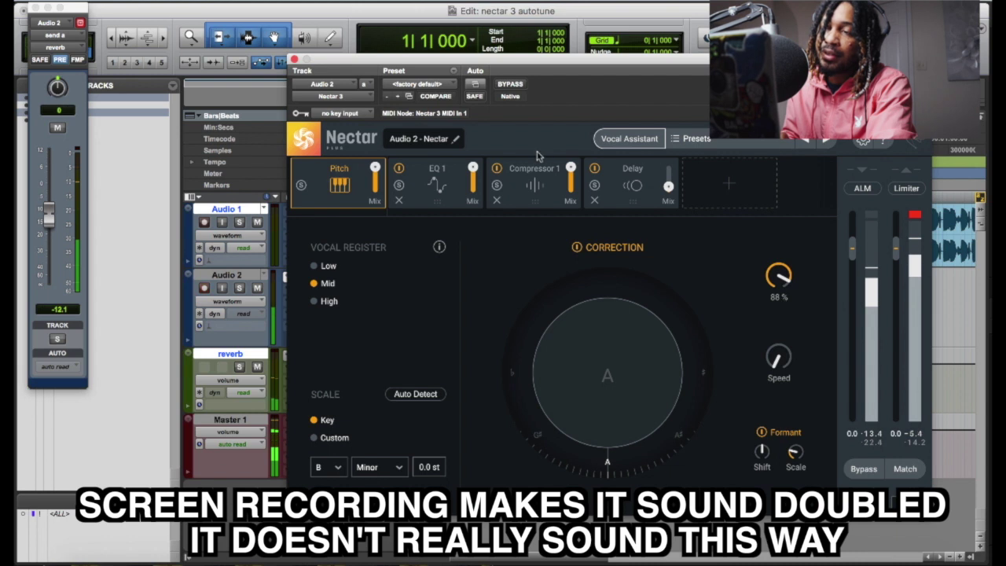
pyautogui.moveTo(778, 280); pyautogui.dragTo(786, 225)
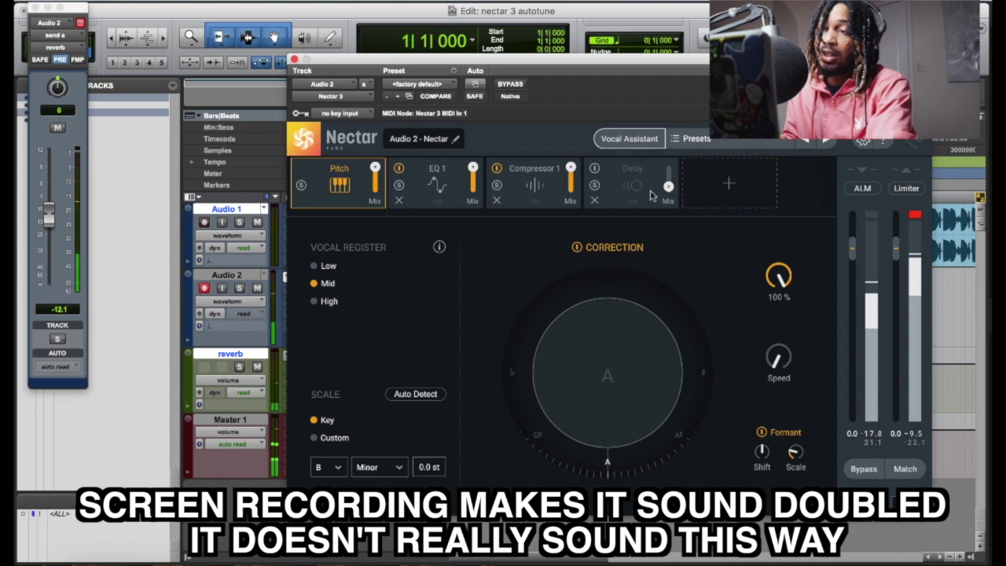
pyautogui.click(595, 168)
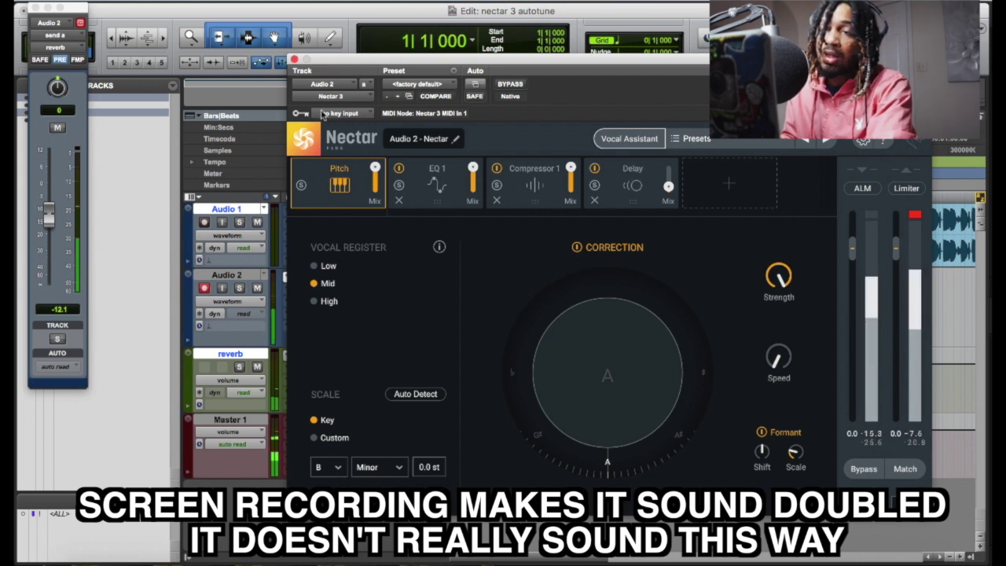
# Step: Close Nectar 3 to view the track inserts and sends, then reopen it from Audio 2 and reposition its window
pyautogui.click(292, 60)
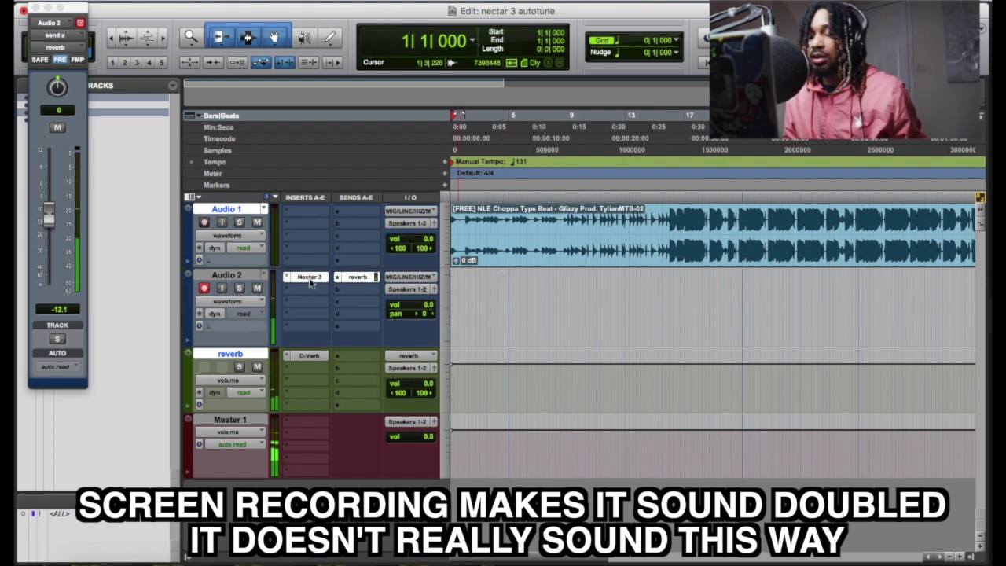
pyautogui.click(311, 279)
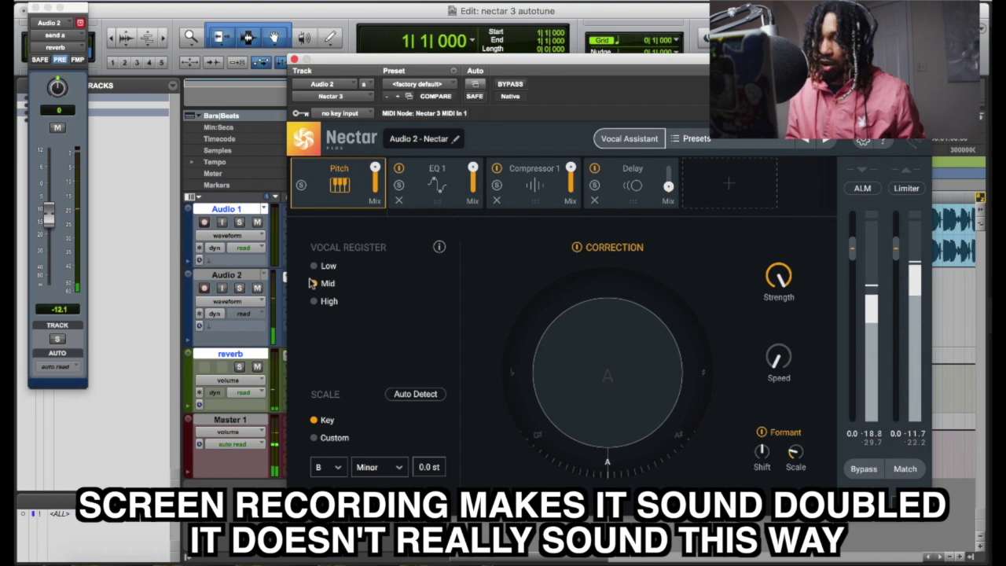
pyautogui.moveTo(390, 60); pyautogui.dragTo(487, 94)
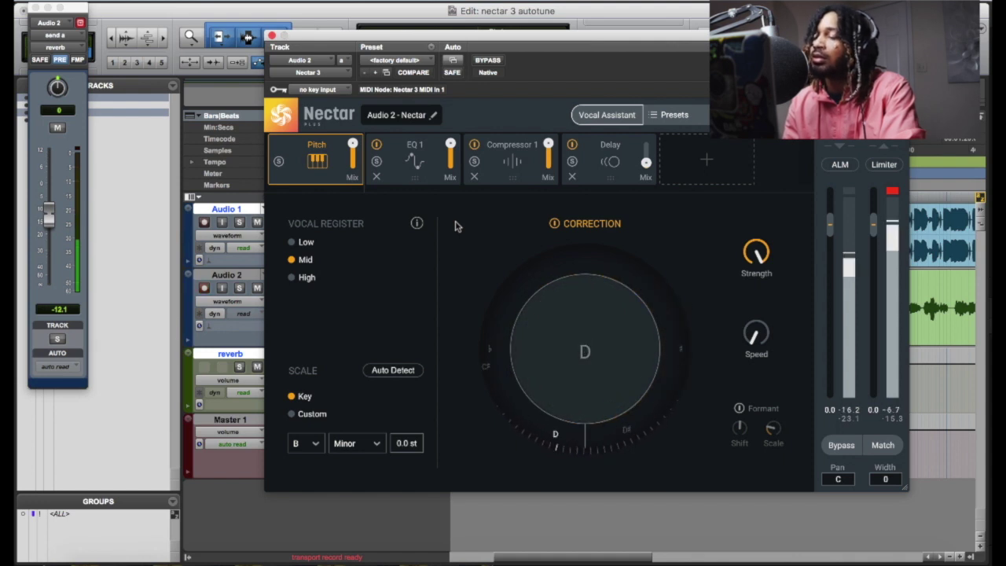
# Step: Turn off pitch correction, check the key and scale choices, and bypass the Delay module
pyautogui.click(554, 223)
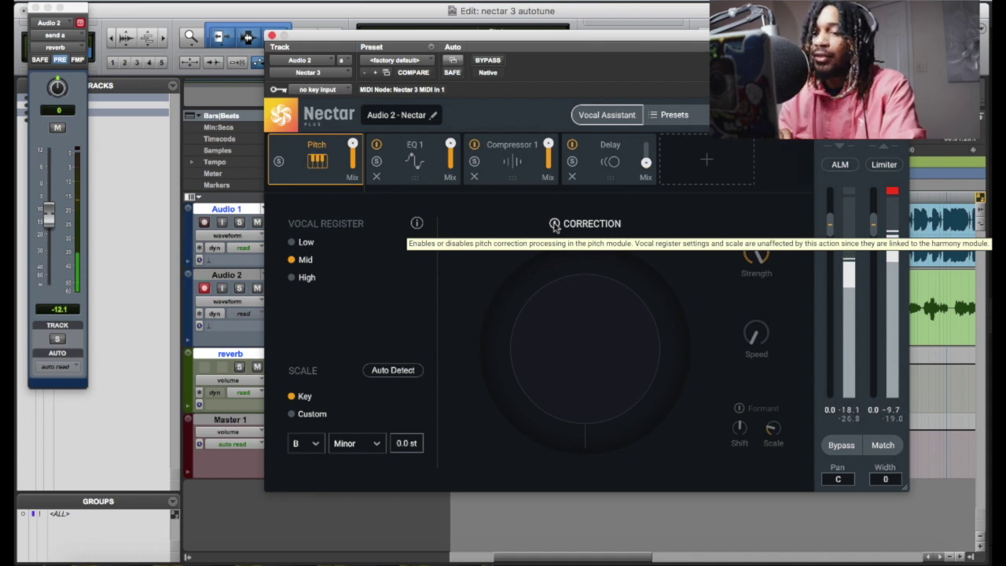
pyautogui.click(311, 445)
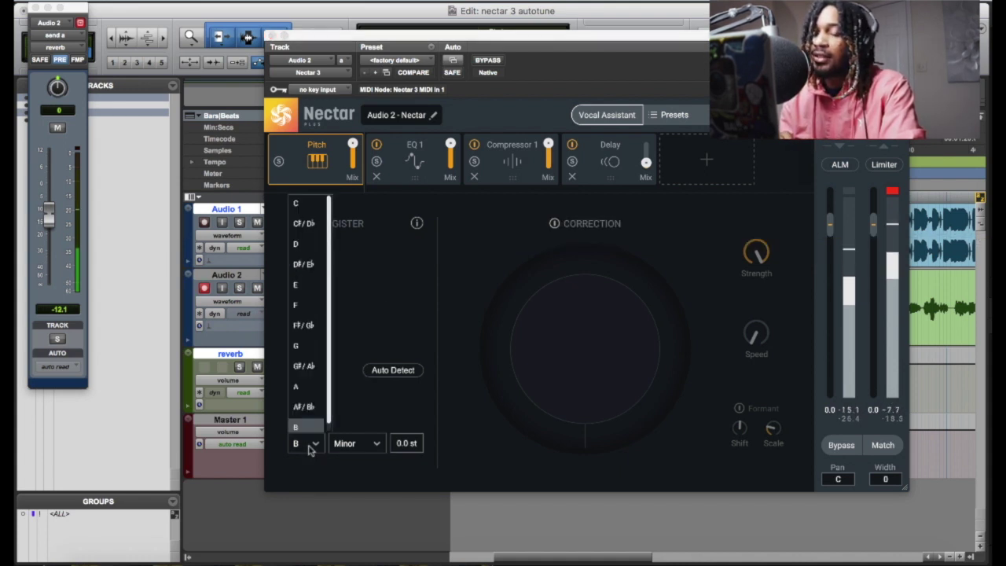
pyautogui.click(366, 441)
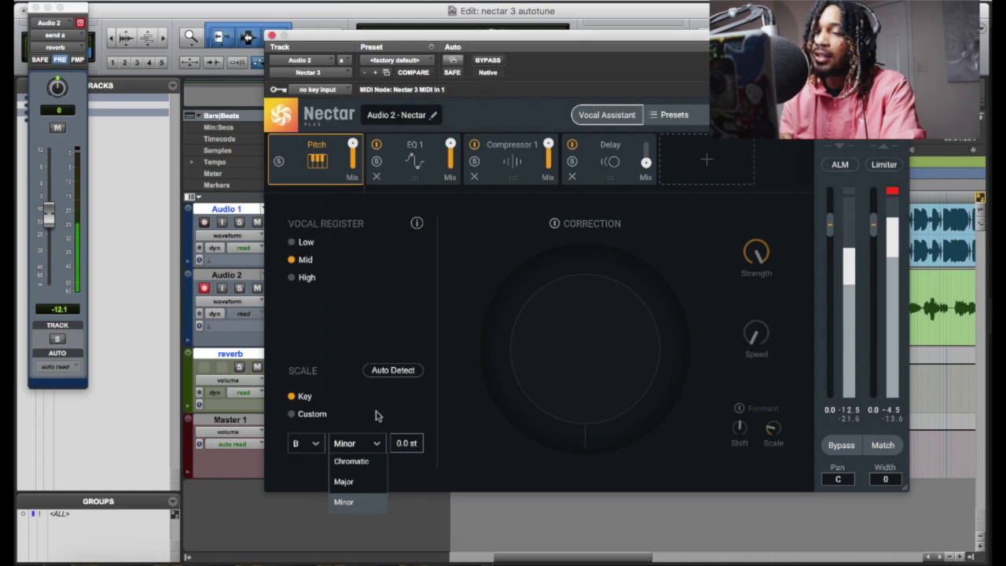
pyautogui.click(557, 226)
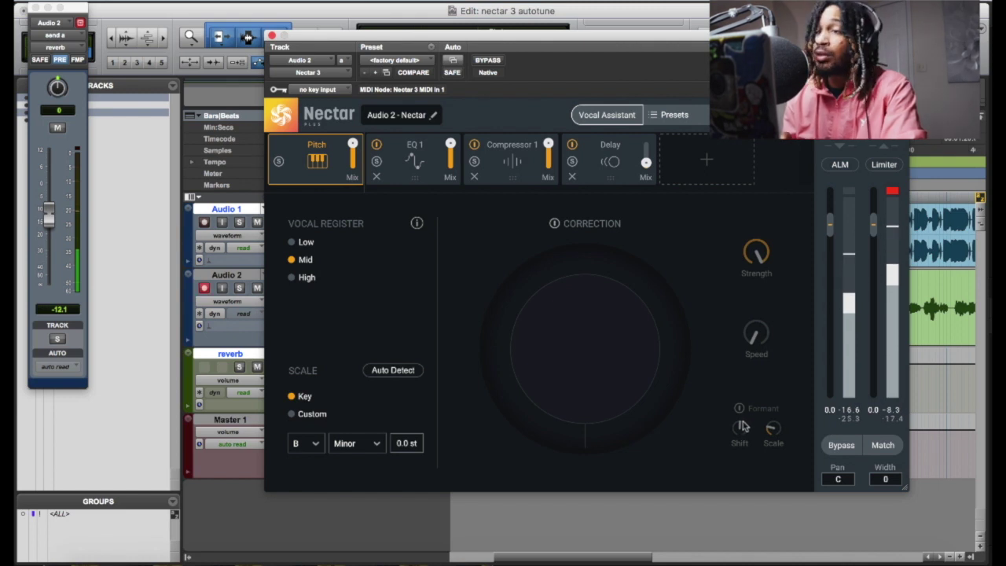
pyautogui.click(573, 145)
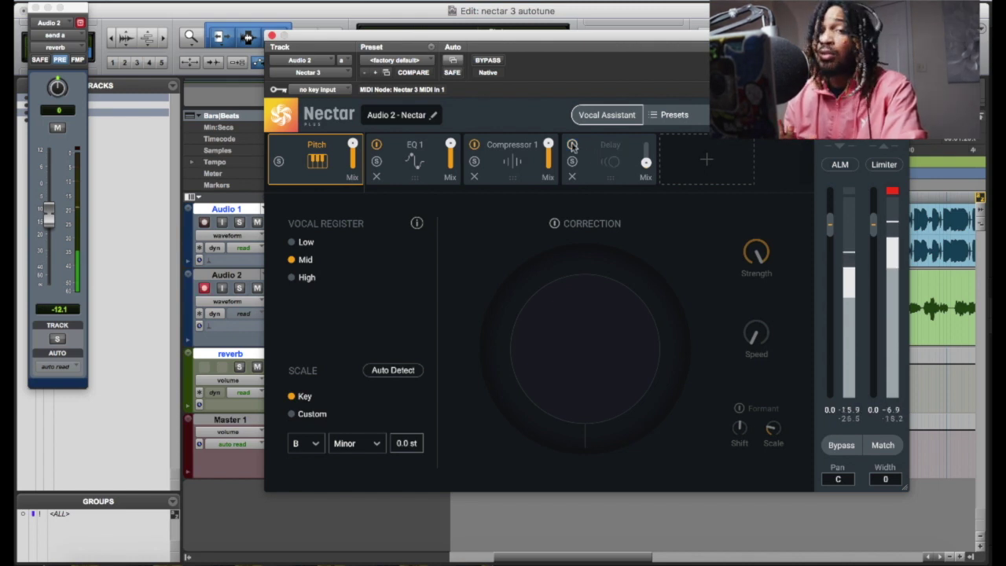
# Step: Review the Compressor 1 and EQ 1 modules and the list of modules that can be added
pyautogui.click(493, 164)
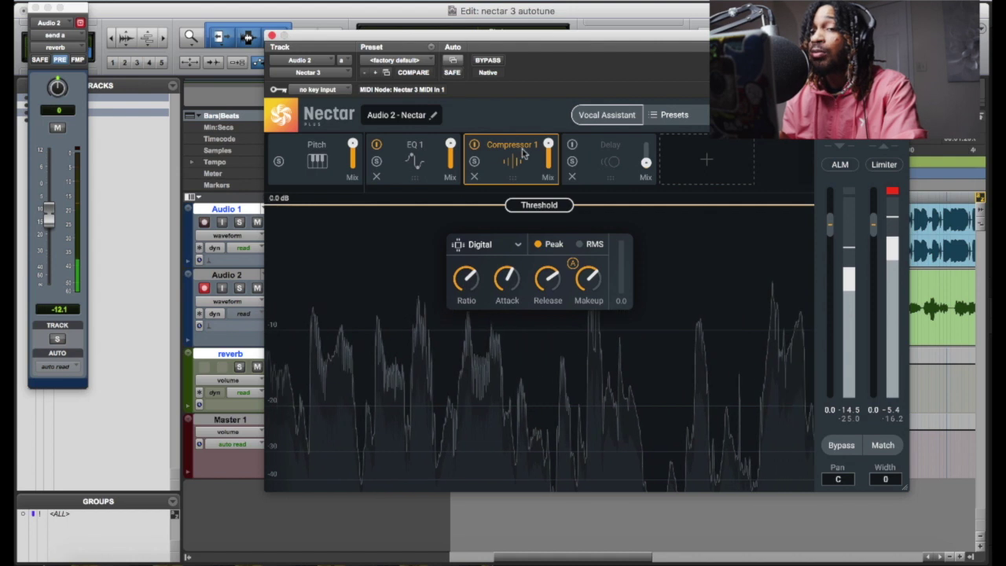
pyautogui.click(417, 161)
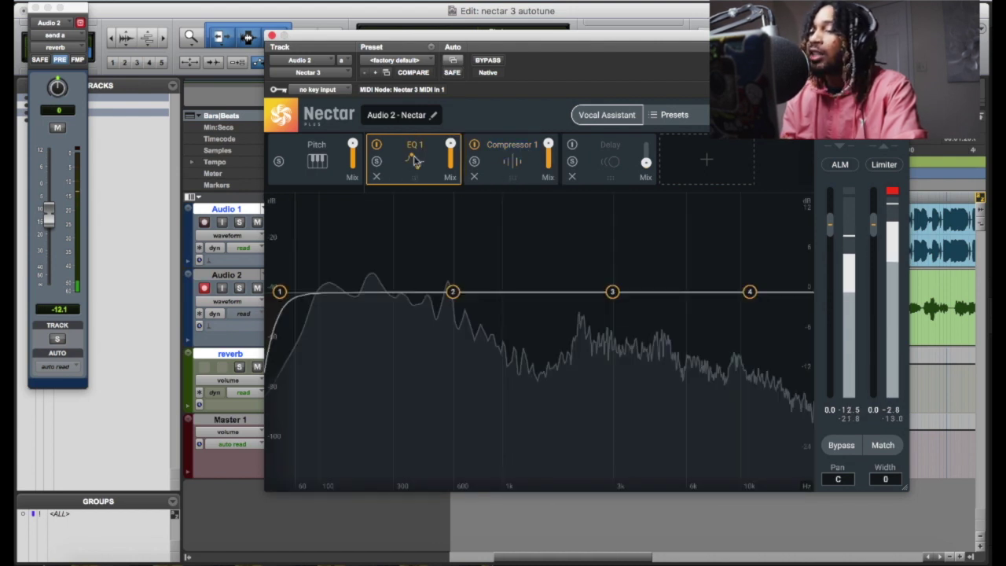
pyautogui.click(706, 161)
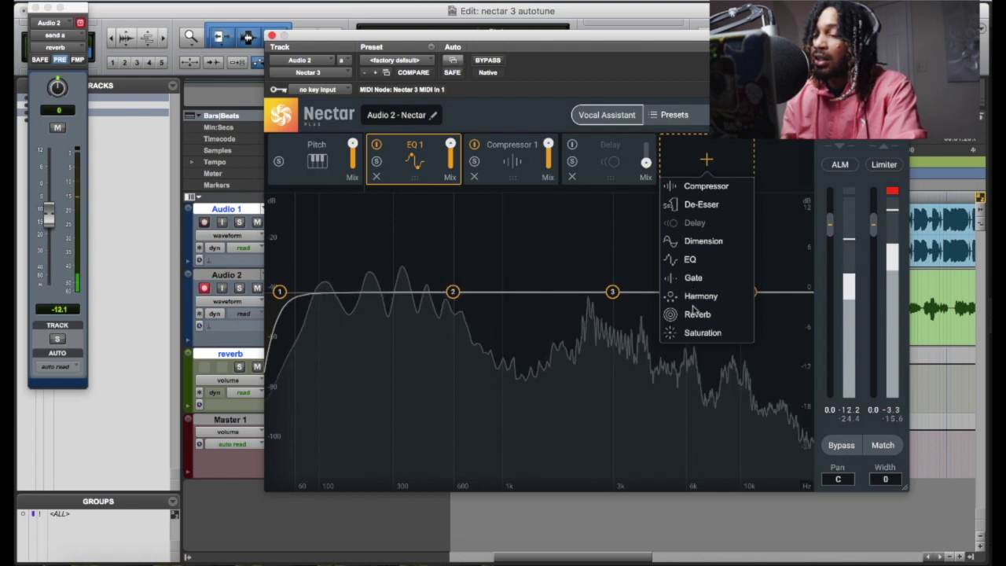
pyautogui.click(318, 160)
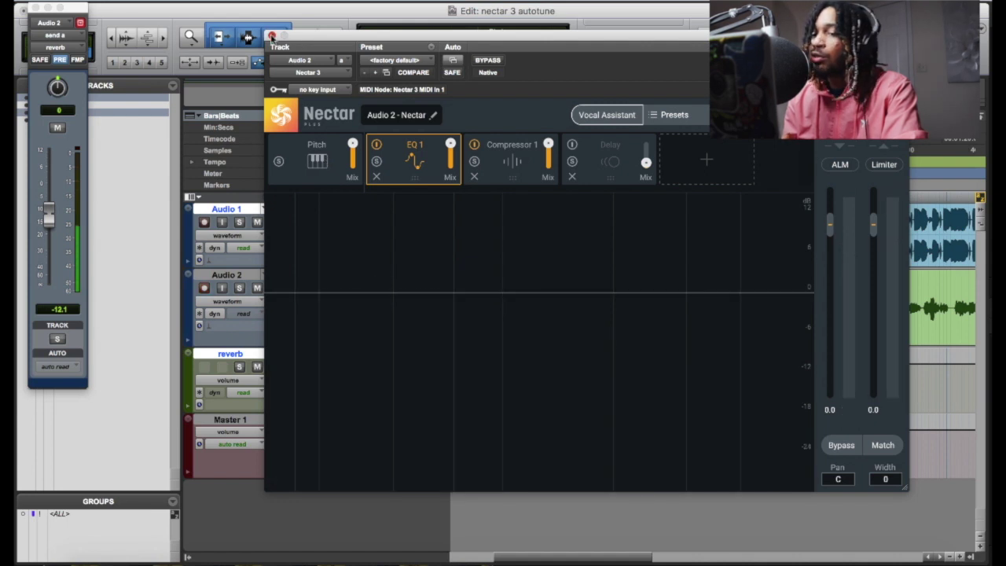
# Step: Close the Nectar 3 window and bypass D-Verb on the reverb track
pyautogui.press('super+w')
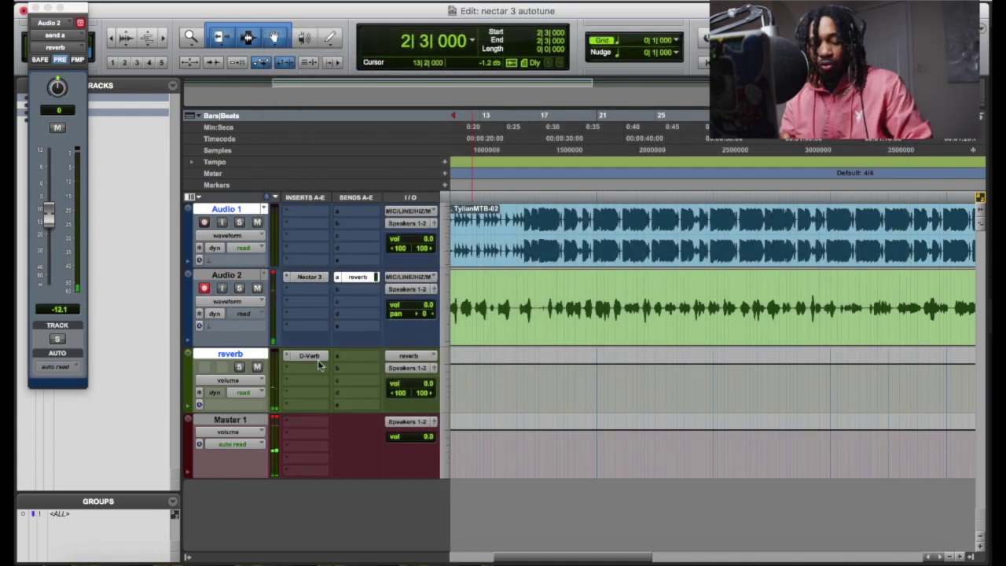
pyautogui.click(317, 357)
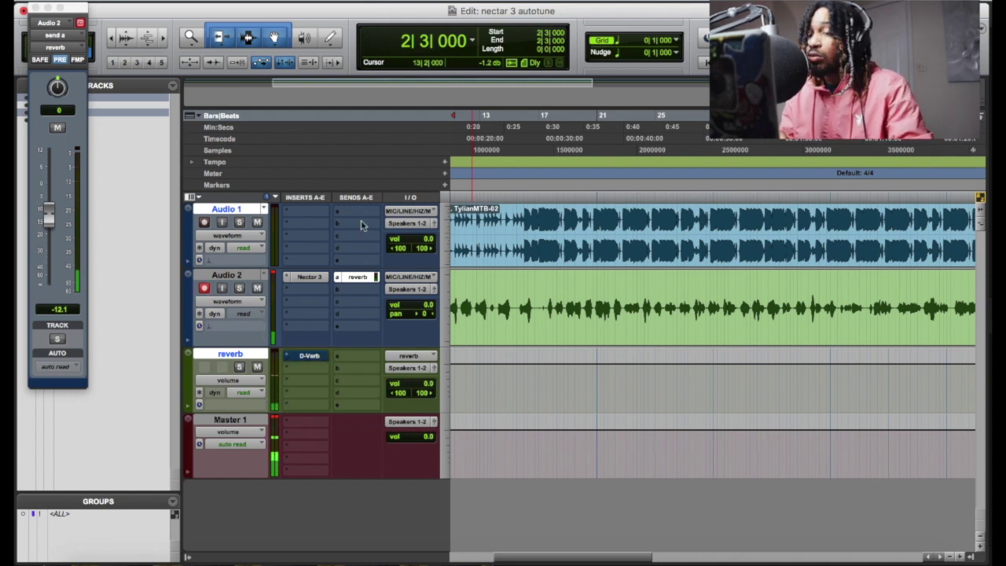
# Step: Reopen Nectar 3 on Audio 2, examine the Pitch module's correction control, and show the list of modules that can be added
pyautogui.click(322, 279)
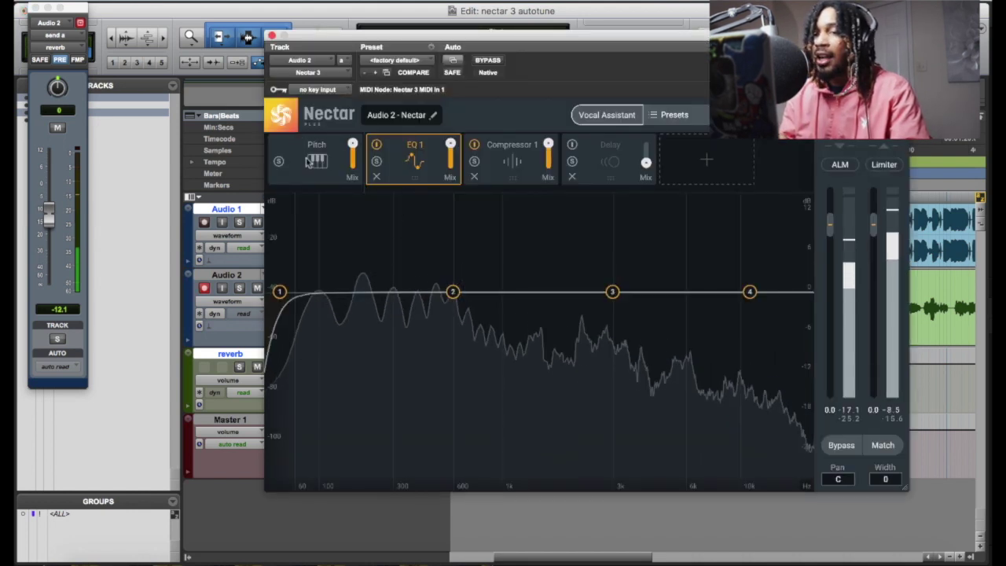
pyautogui.click(314, 161)
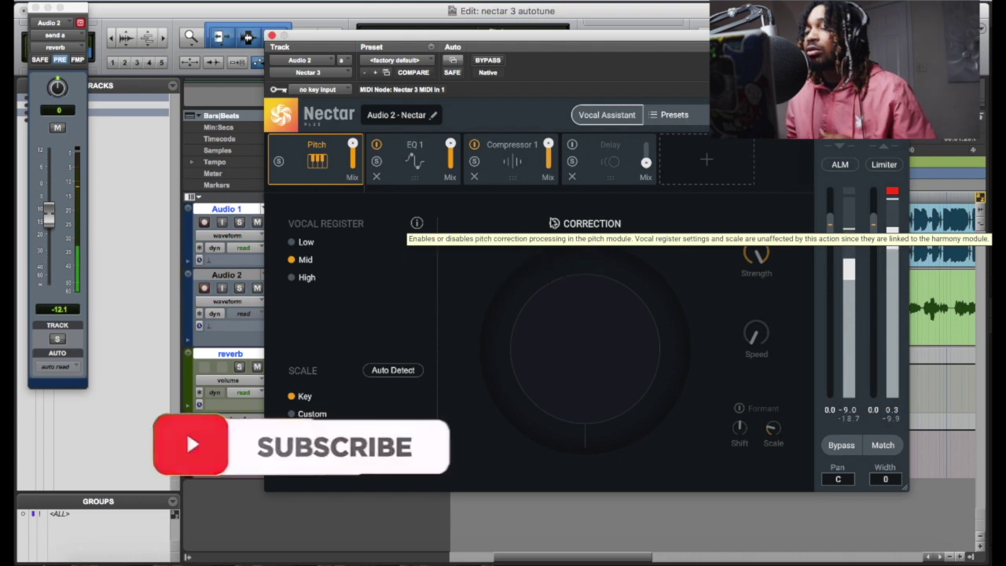
pyautogui.click(554, 223)
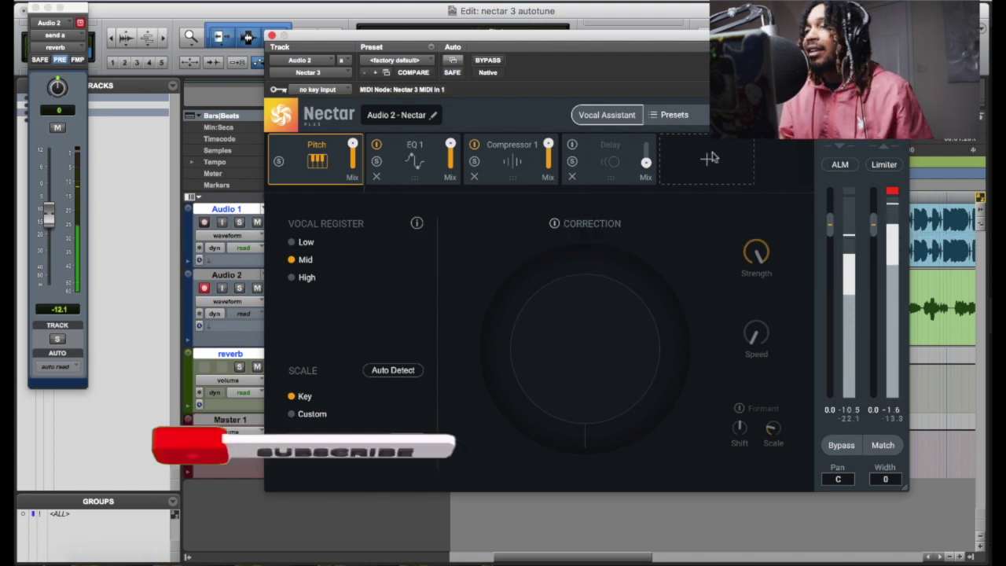
pyautogui.click(717, 157)
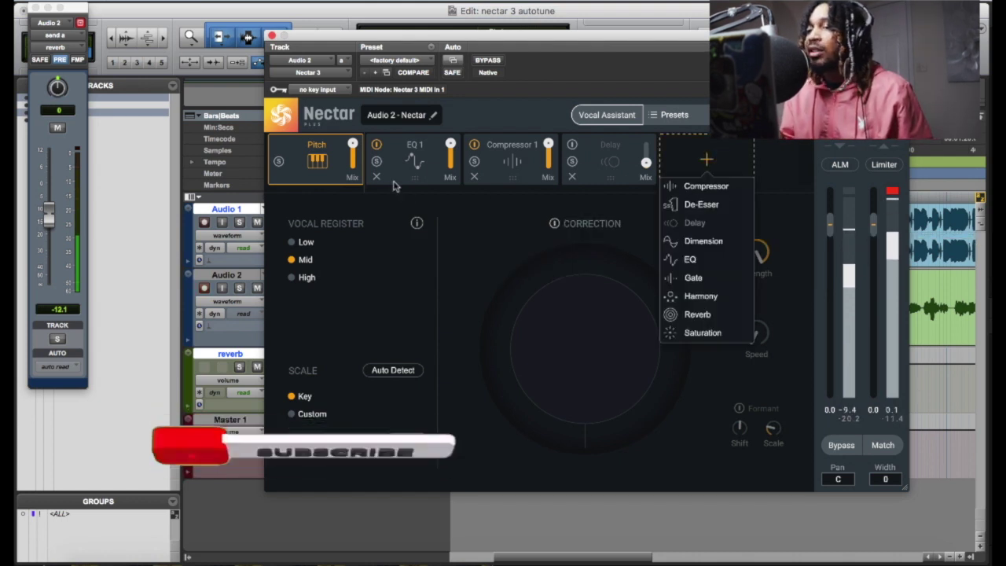